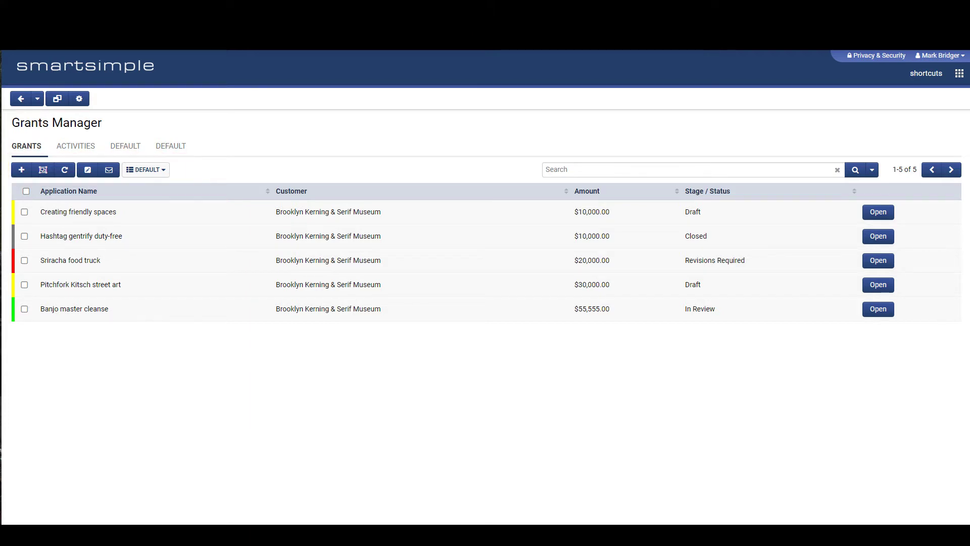
Review the Default list view's settings from the view selector, then select the Creating friendly spaces application row
left_click(165, 170)
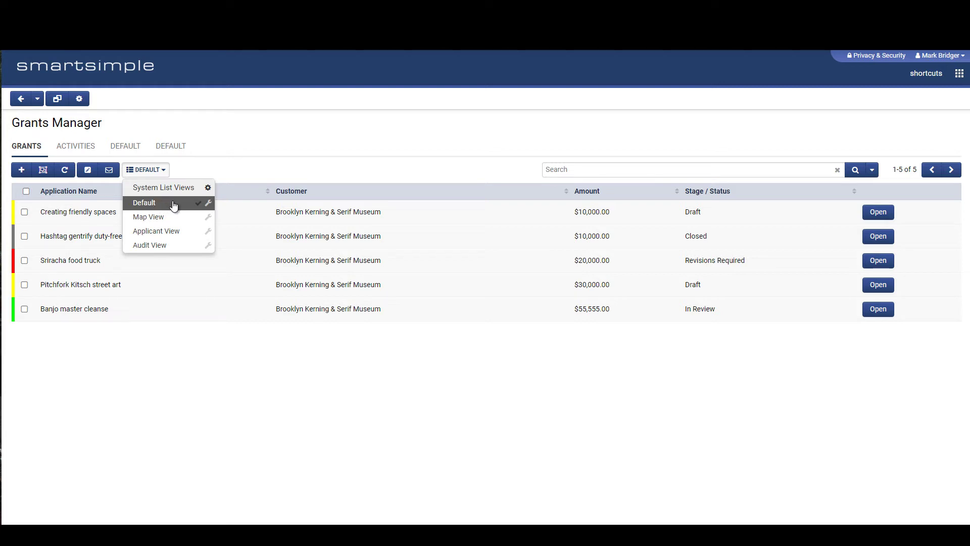
left_click(209, 203)
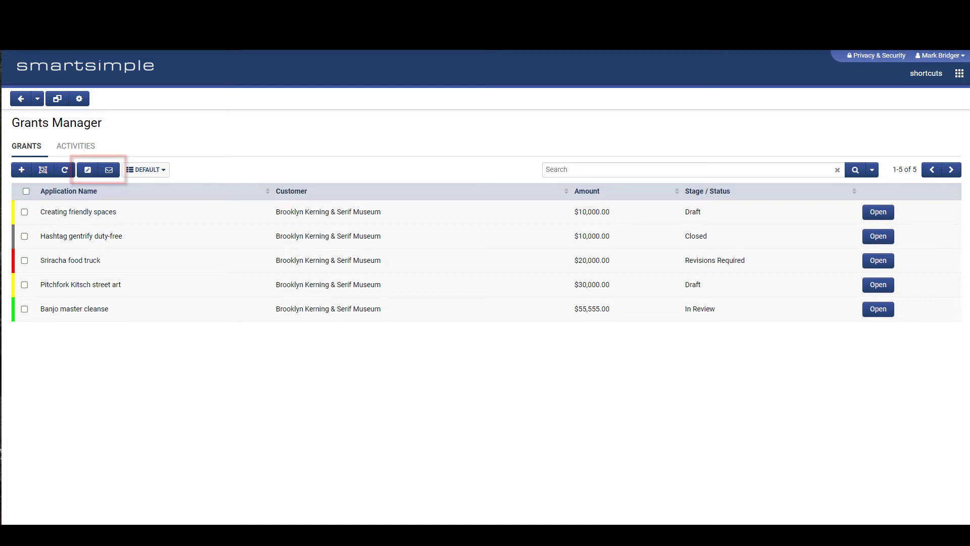
left_click(24, 212)
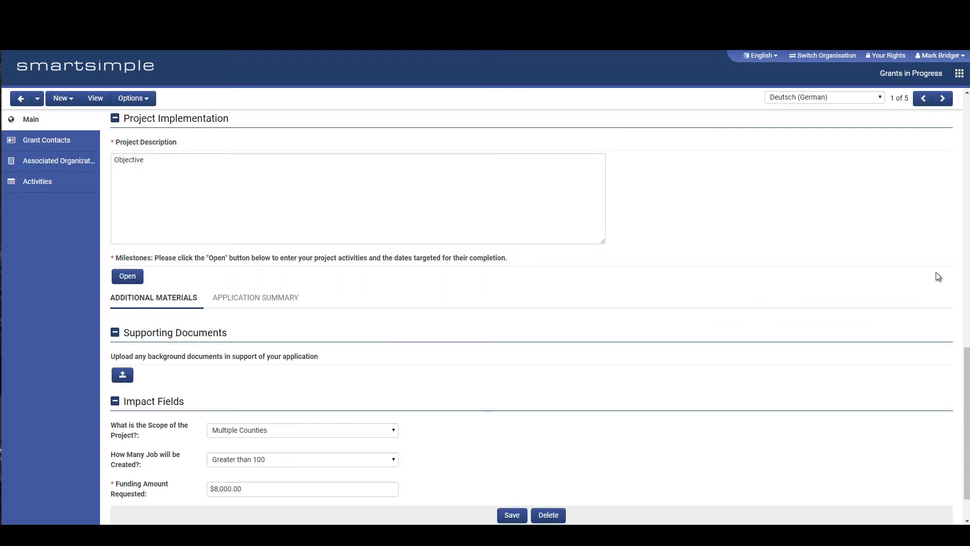
scroll(936, 272, "down", 1)
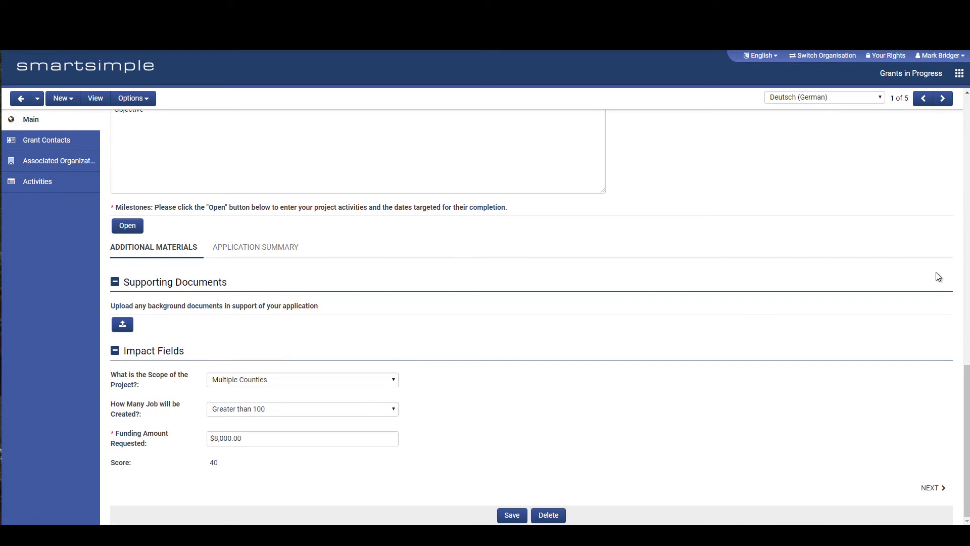
Advance the Creating friendly spaces application form to its Application Summary section
left_click(939, 493)
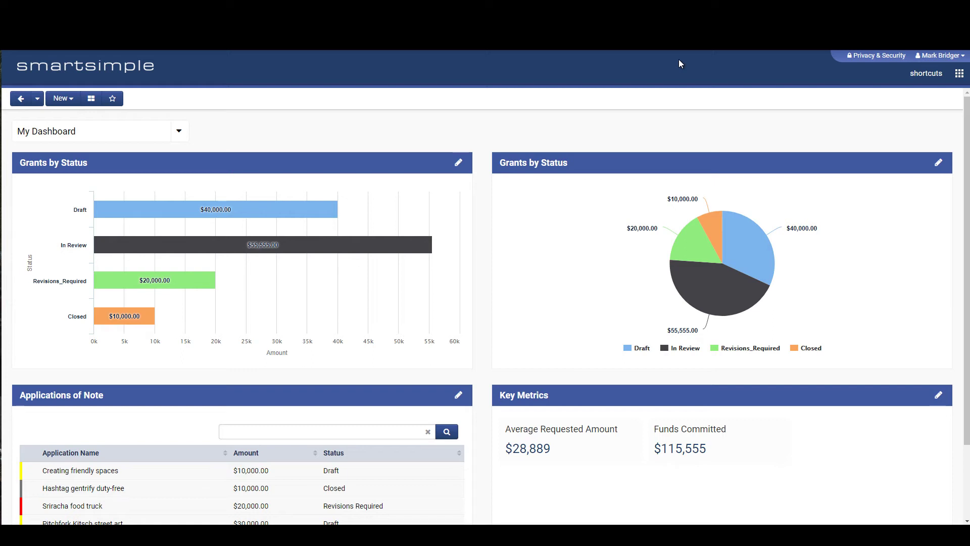
scroll(829, 222, "down", 3)
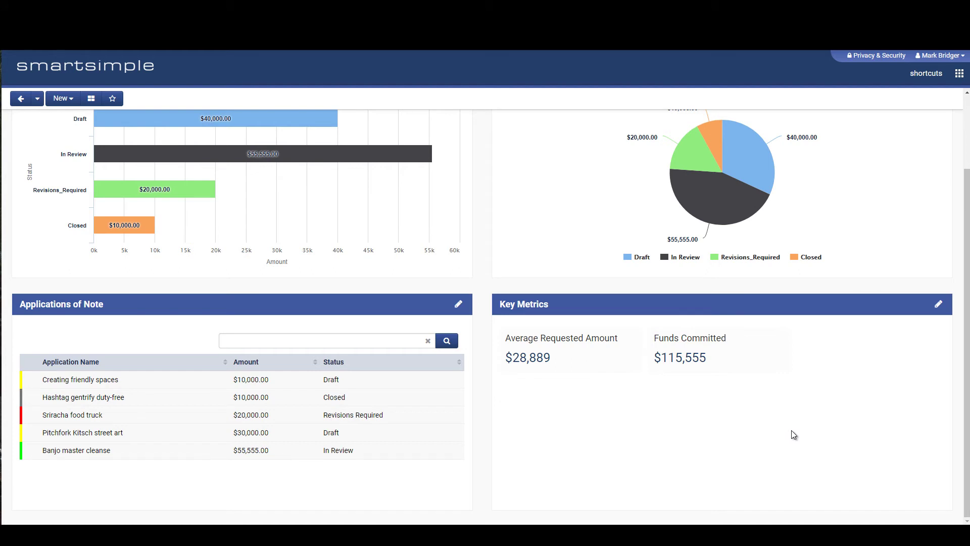
scroll(792, 435, "up", 3)
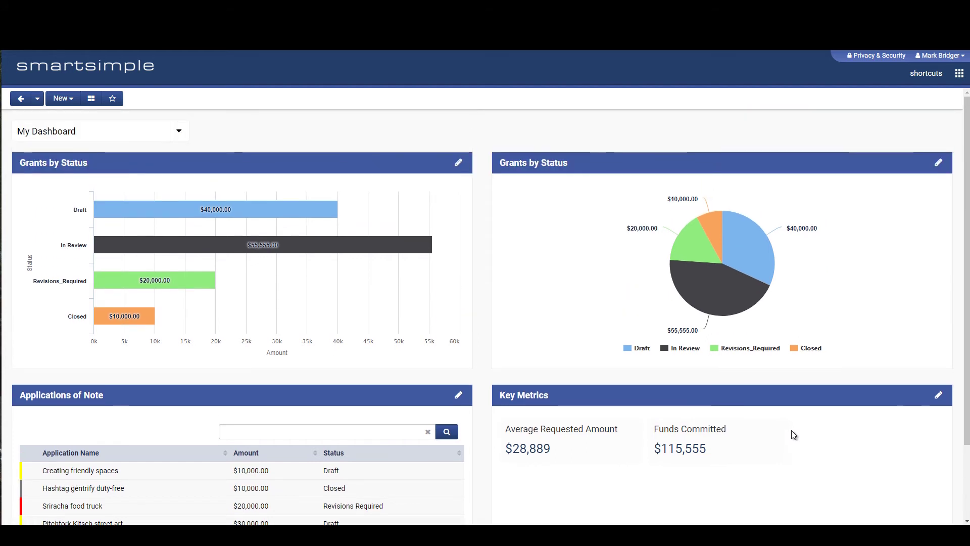
Switch My Dashboard to a single-column layout via Edit Layout and save it
left_click(91, 99)
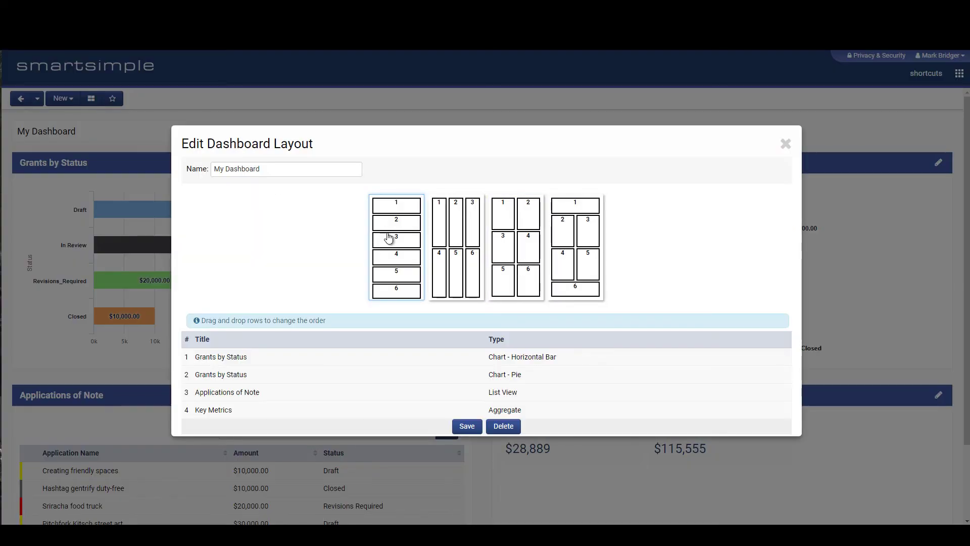
left_click(467, 427)
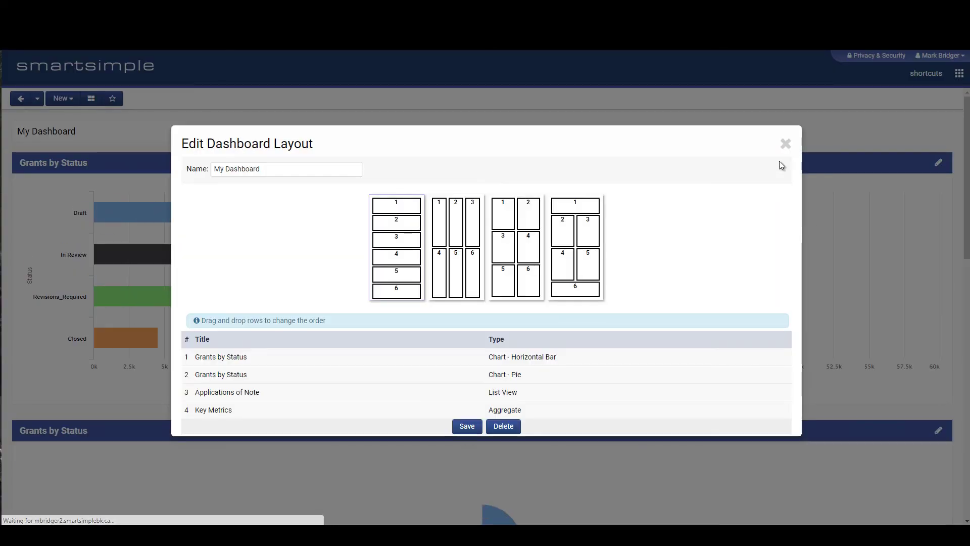
left_click(785, 143)
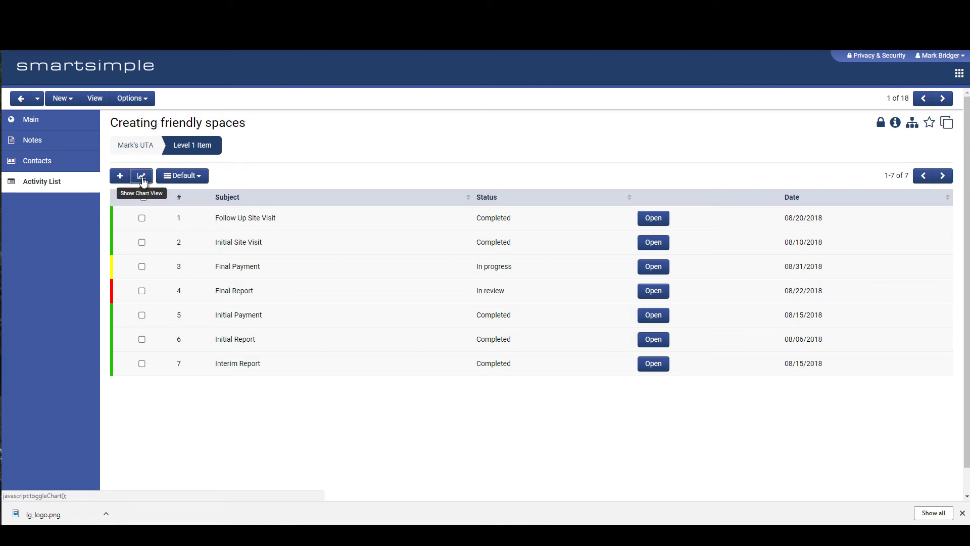
Switch the Creating friendly spaces Activity List to the status-history timeline chart
left_click(142, 175)
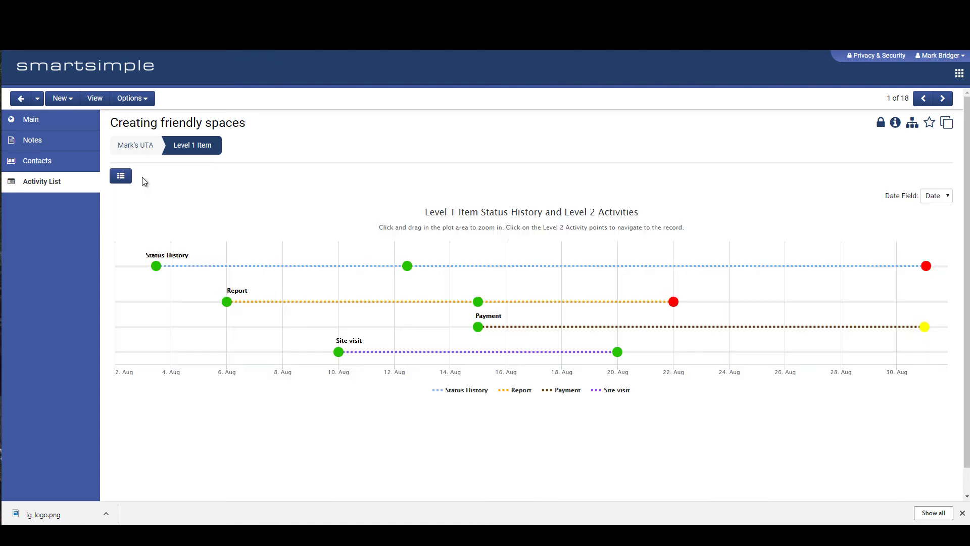